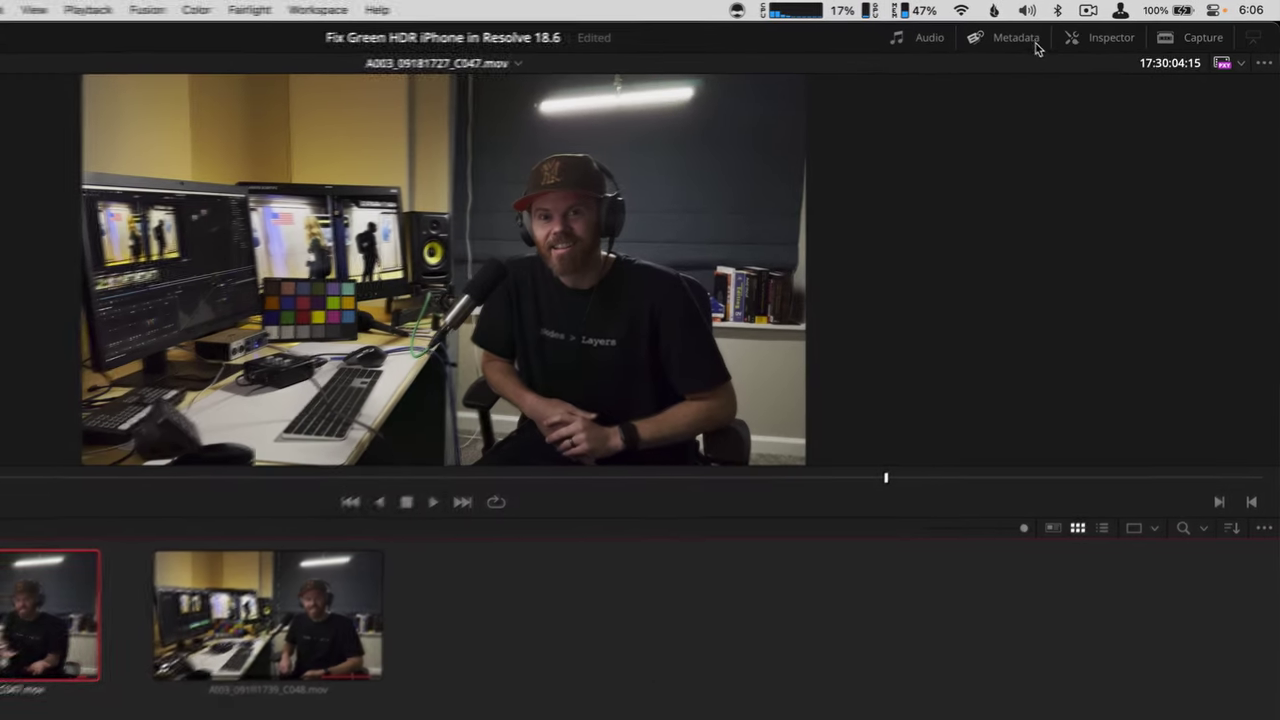
# Show the metadata for clip A003_09181727_C047.mov and check its camera firmware value
pyautogui.click(1088, 31)
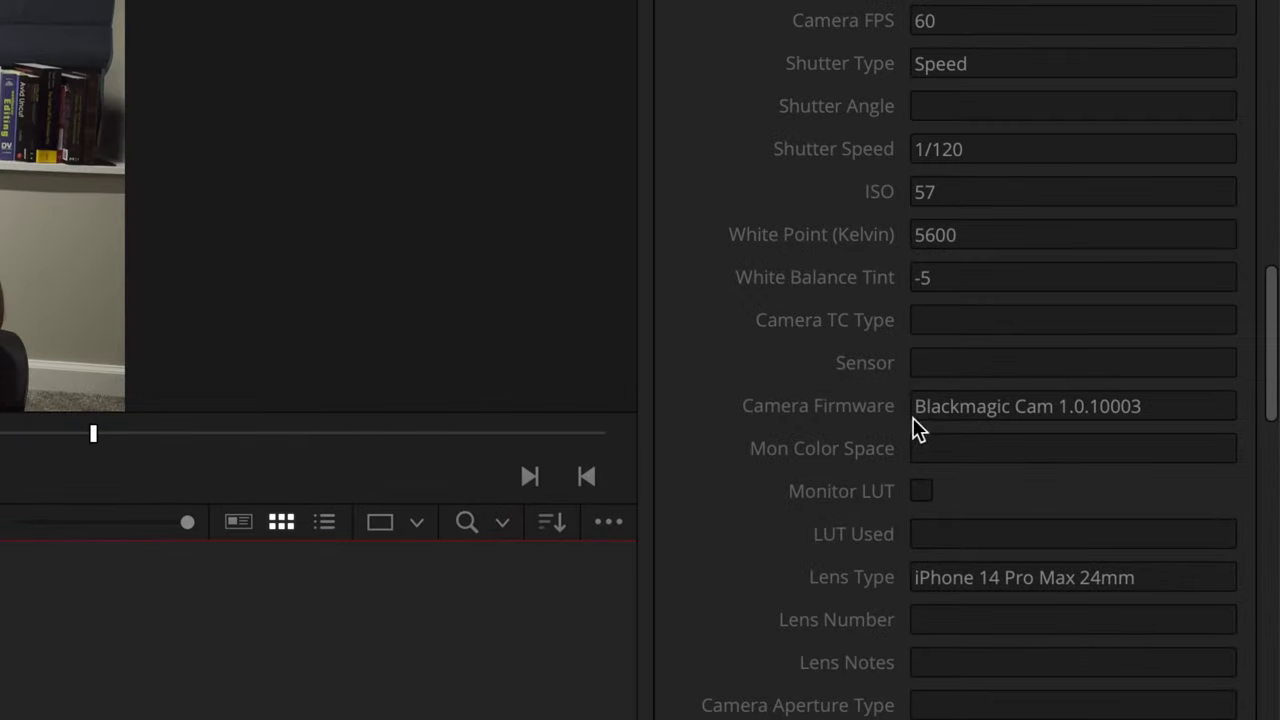
pyautogui.click(1120, 478)
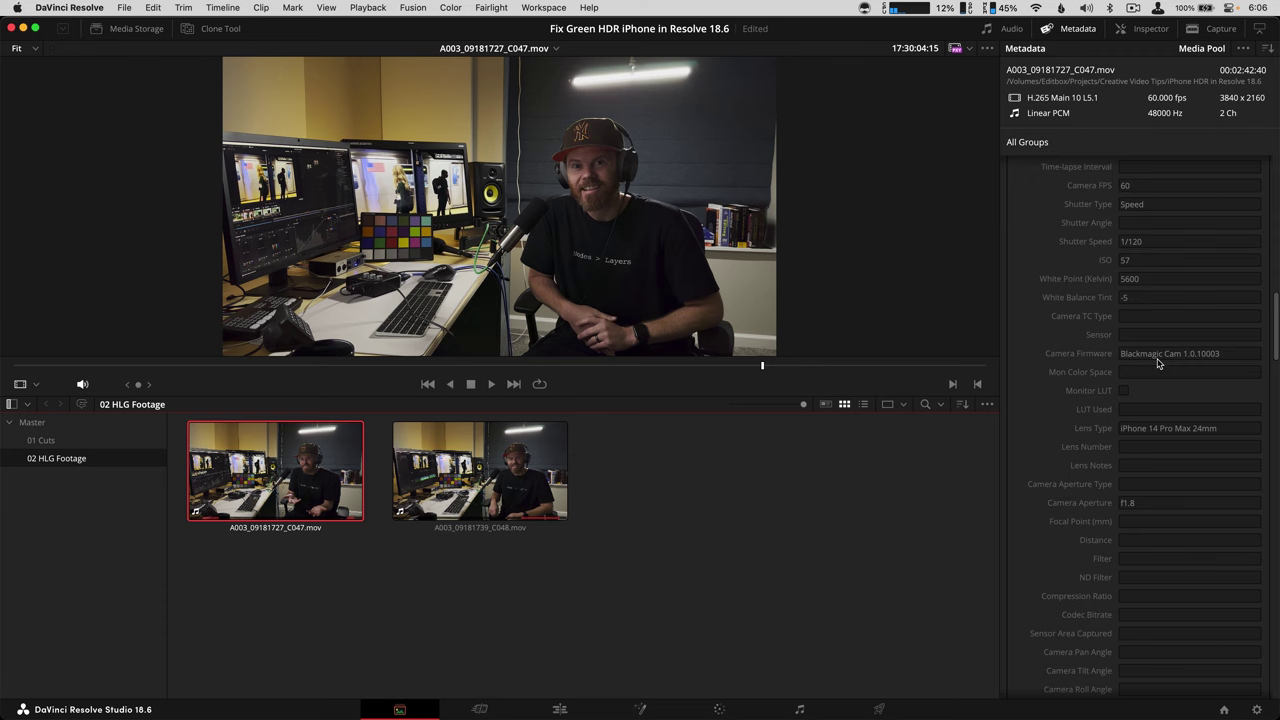
# On the Color page, drop the Color Space Transform effect from Resolve FX Color onto node 01
pyautogui.hotkey('shift', '6')
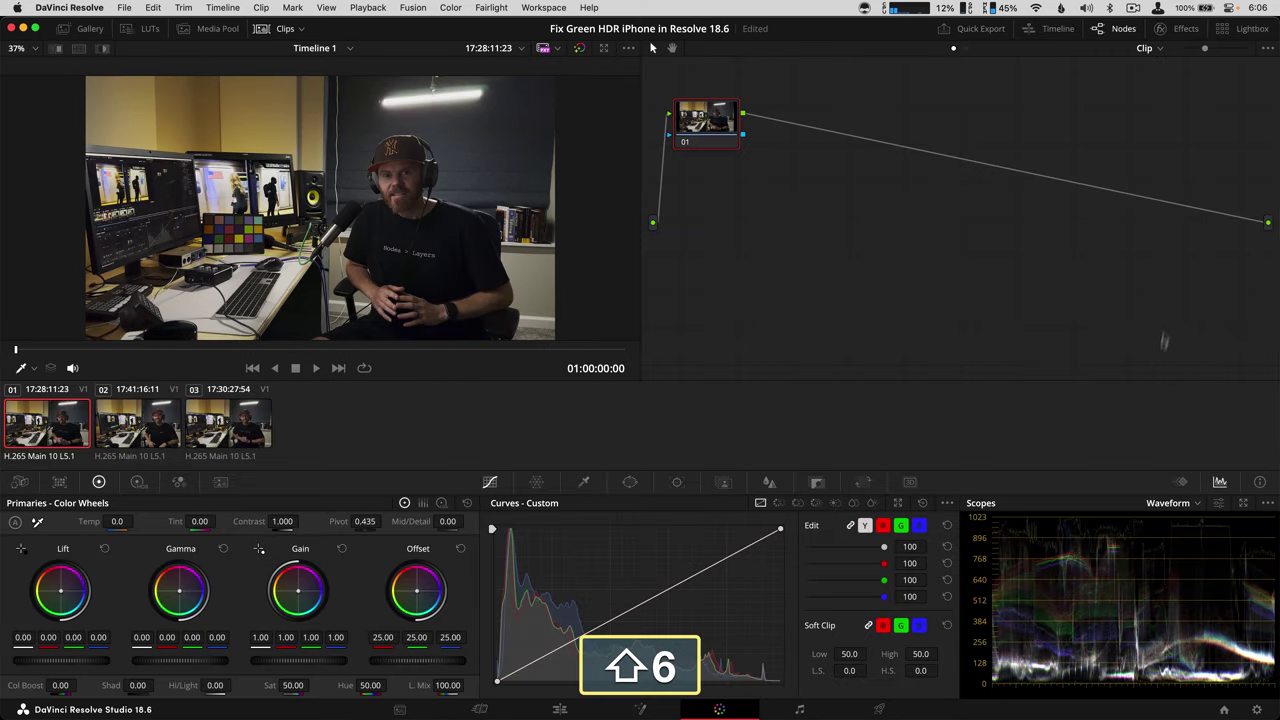
pyautogui.click(1182, 30)
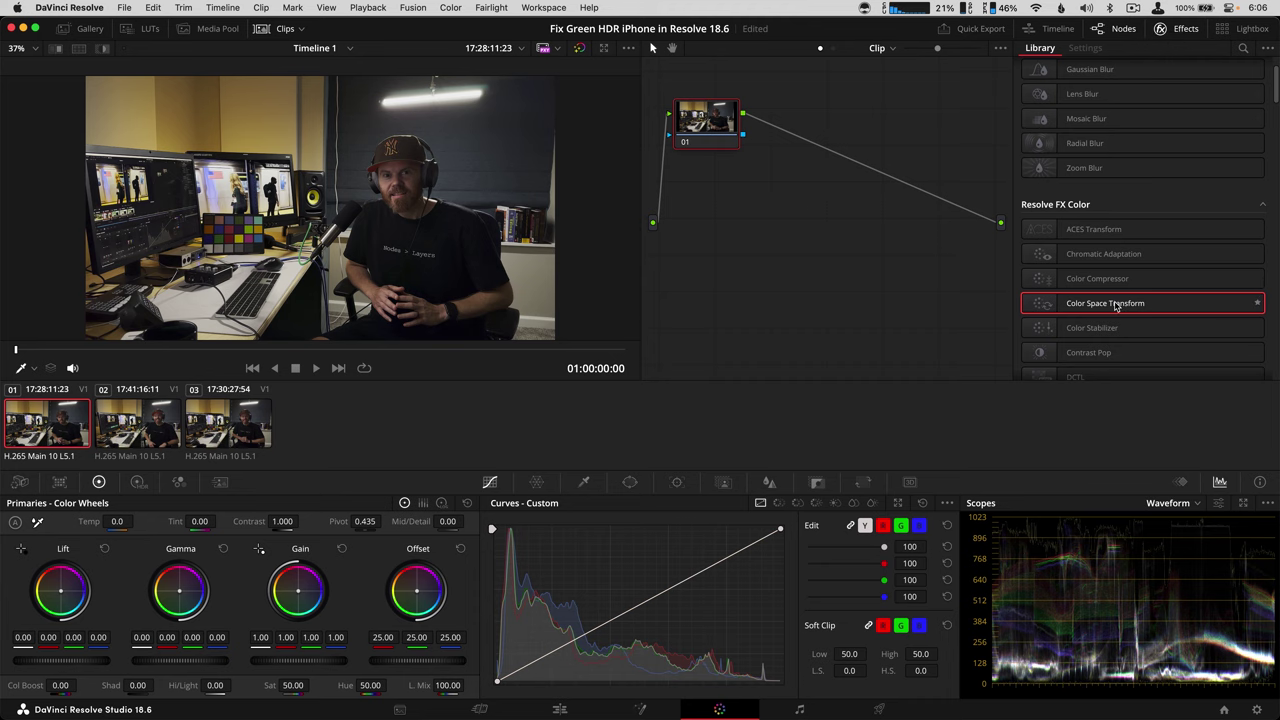
pyautogui.moveTo(1115, 306); pyautogui.dragTo(722, 114)
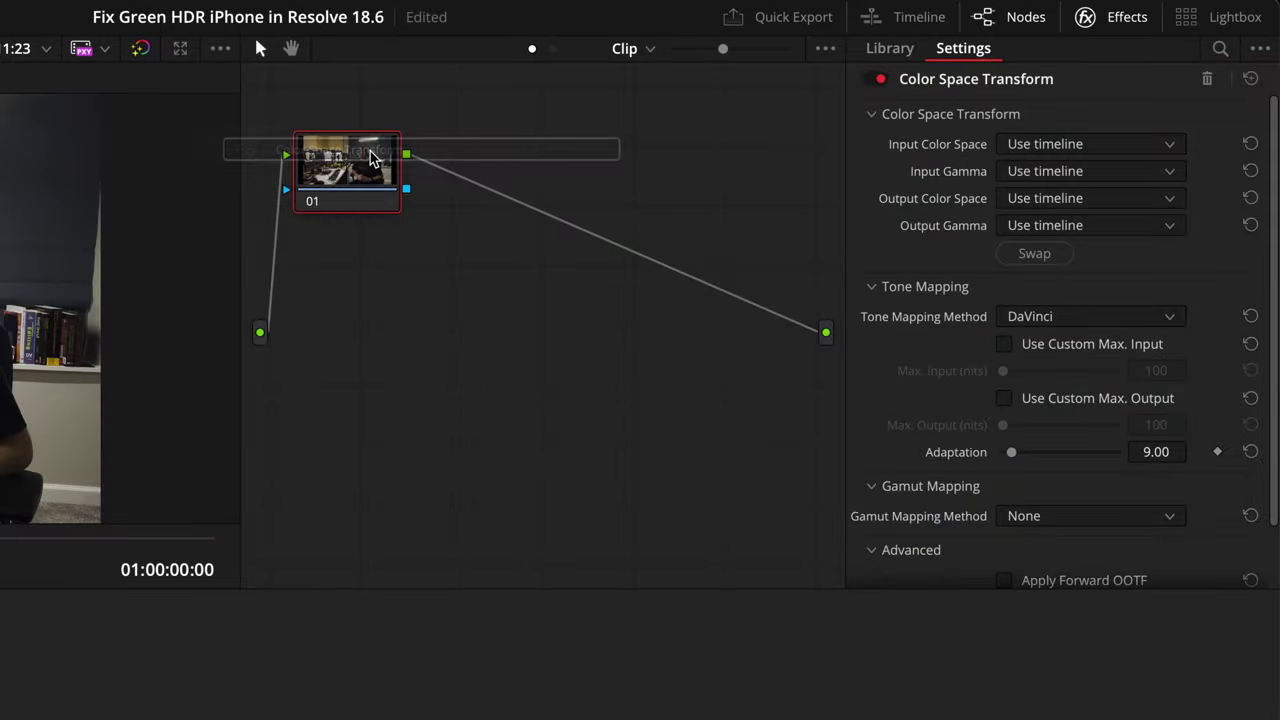
pyautogui.moveTo(370, 158); pyautogui.dragTo(370, 158)
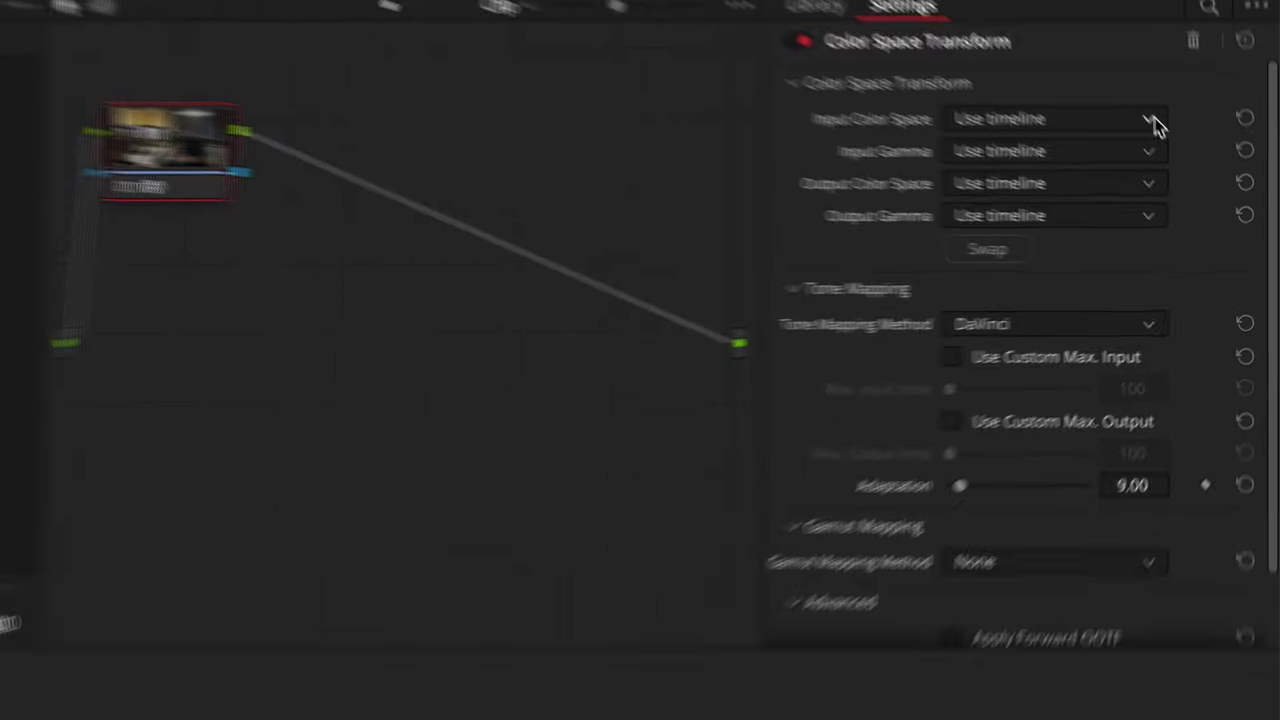
# Choose Rec.2020 as the Color Space Transform's Input Color Space
pyautogui.click(1144, 112)
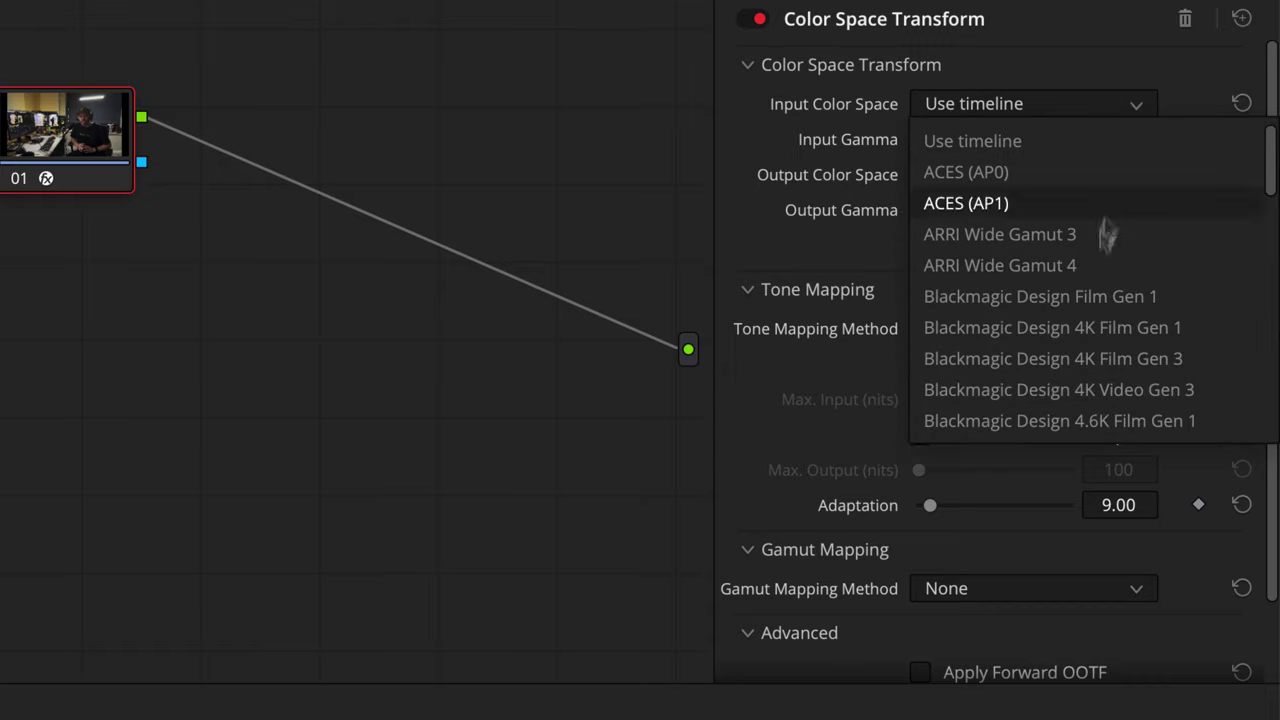
pyautogui.scroll(-10, 1100, 251)
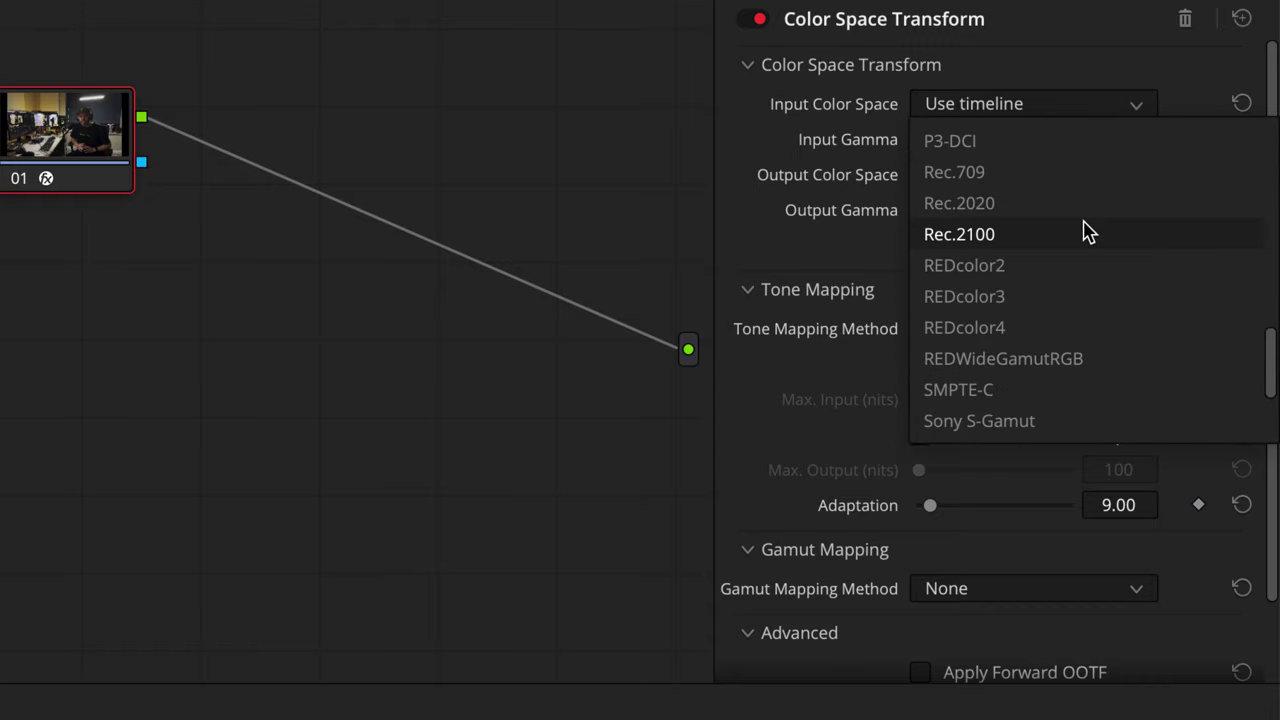
pyautogui.click(1088, 206)
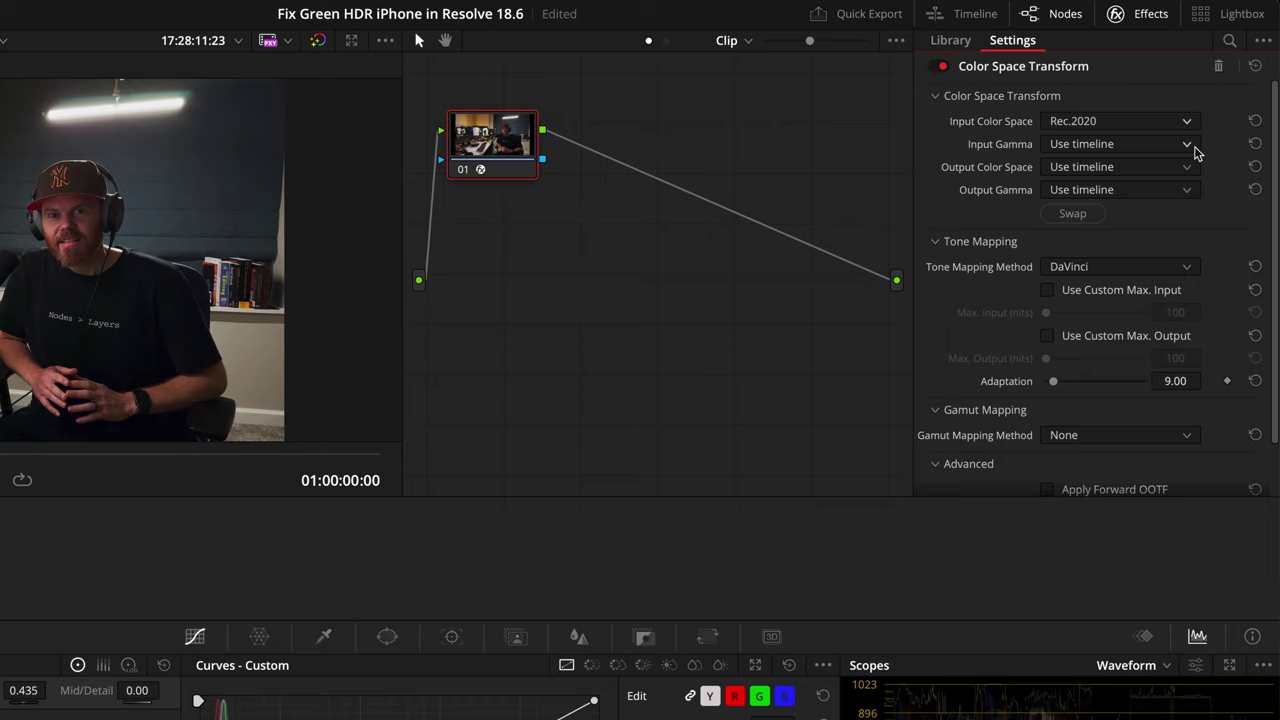
# Set the Color Space Transform's Input Gamma to Rec.2100 HLG (Scene)
pyautogui.click(1215, 125)
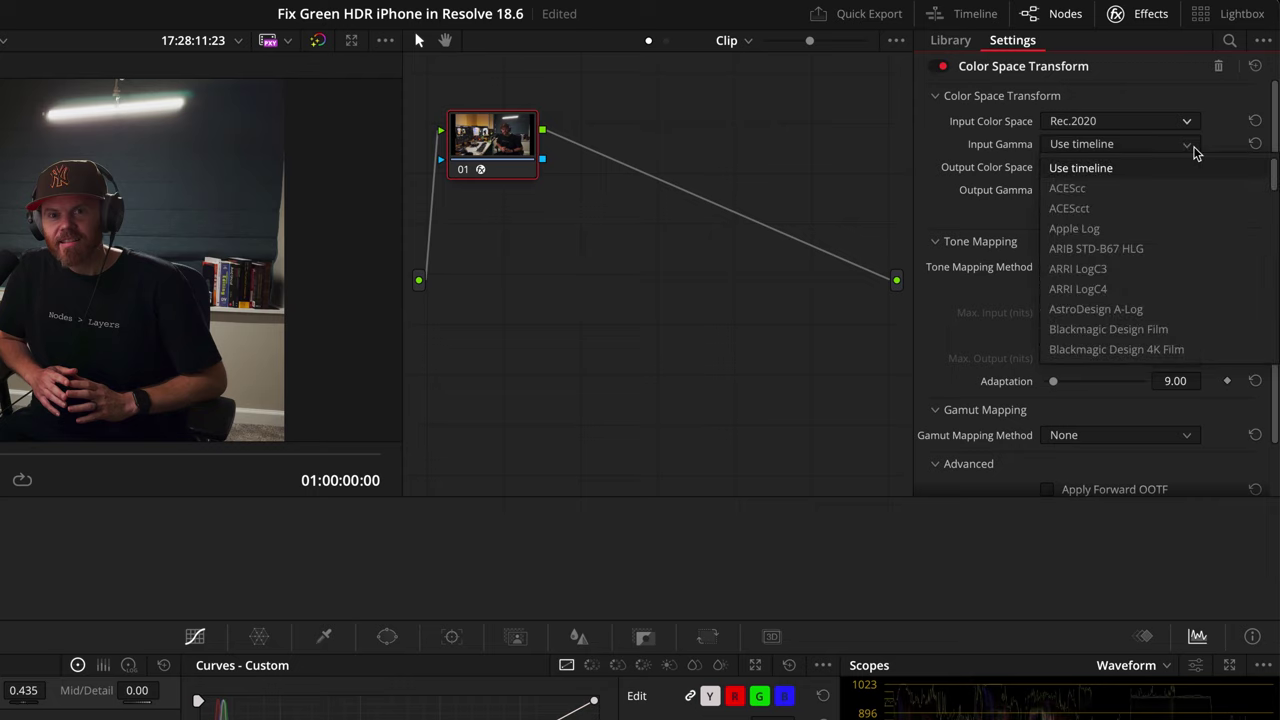
pyautogui.scroll(-5, 1175, 282)
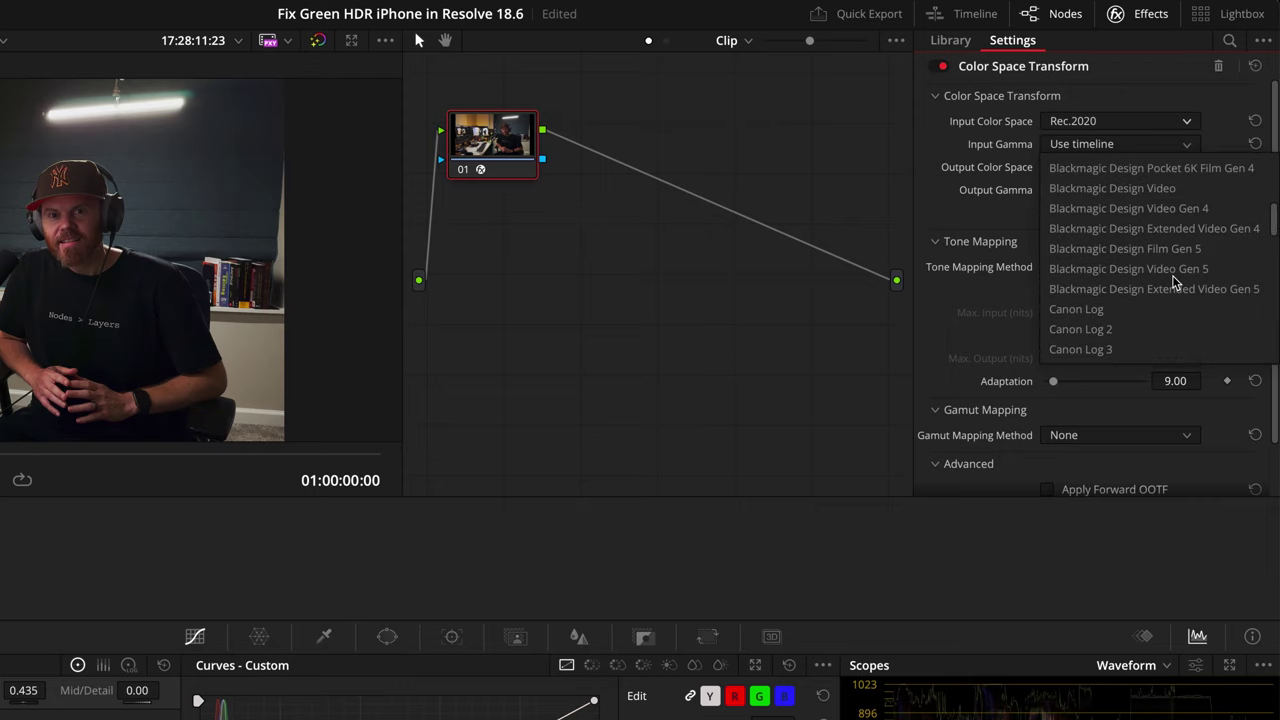
pyautogui.scroll(-8, 1173, 280)
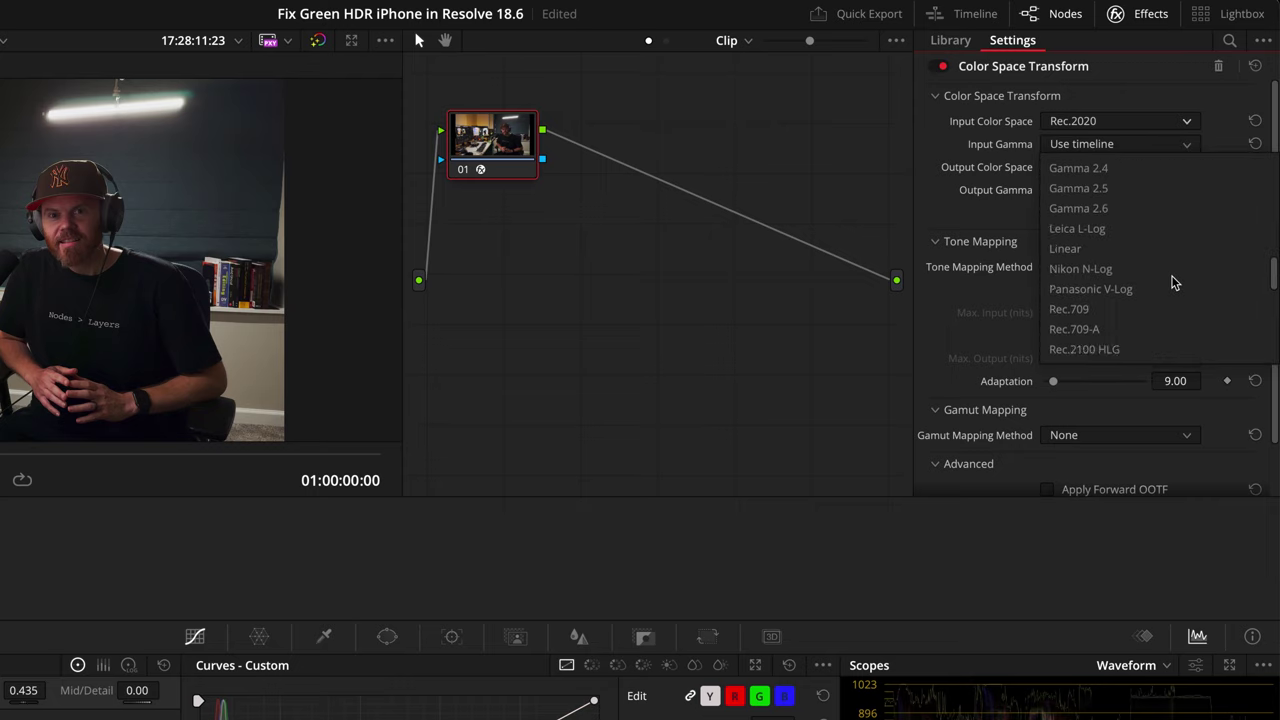
pyautogui.scroll(-1, 1175, 283)
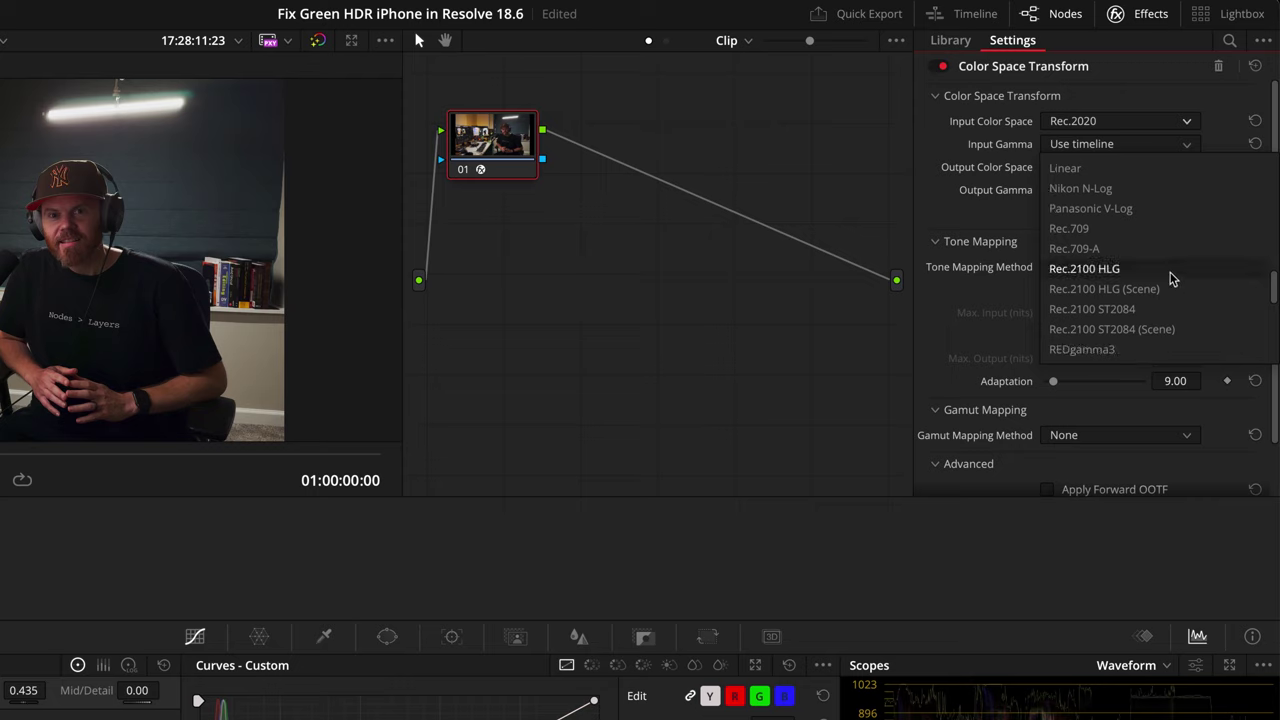
pyautogui.scroll(-1, 1186, 290)
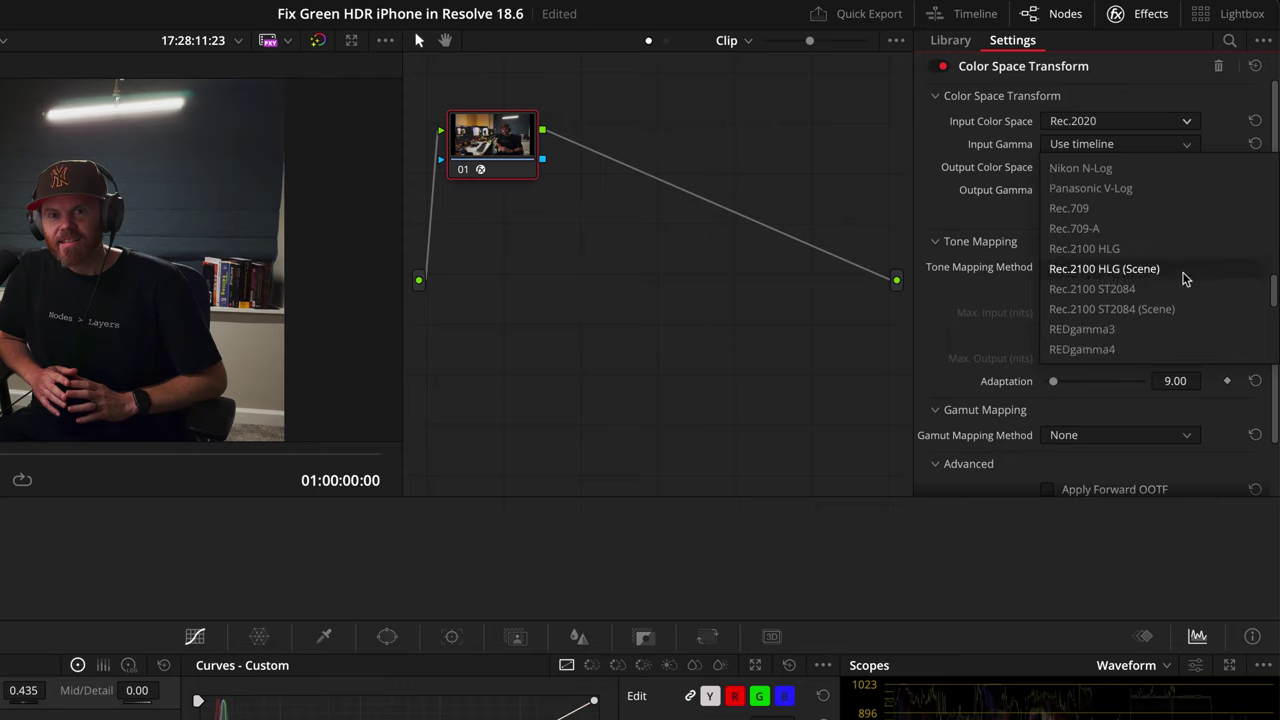
pyautogui.click(1183, 271)
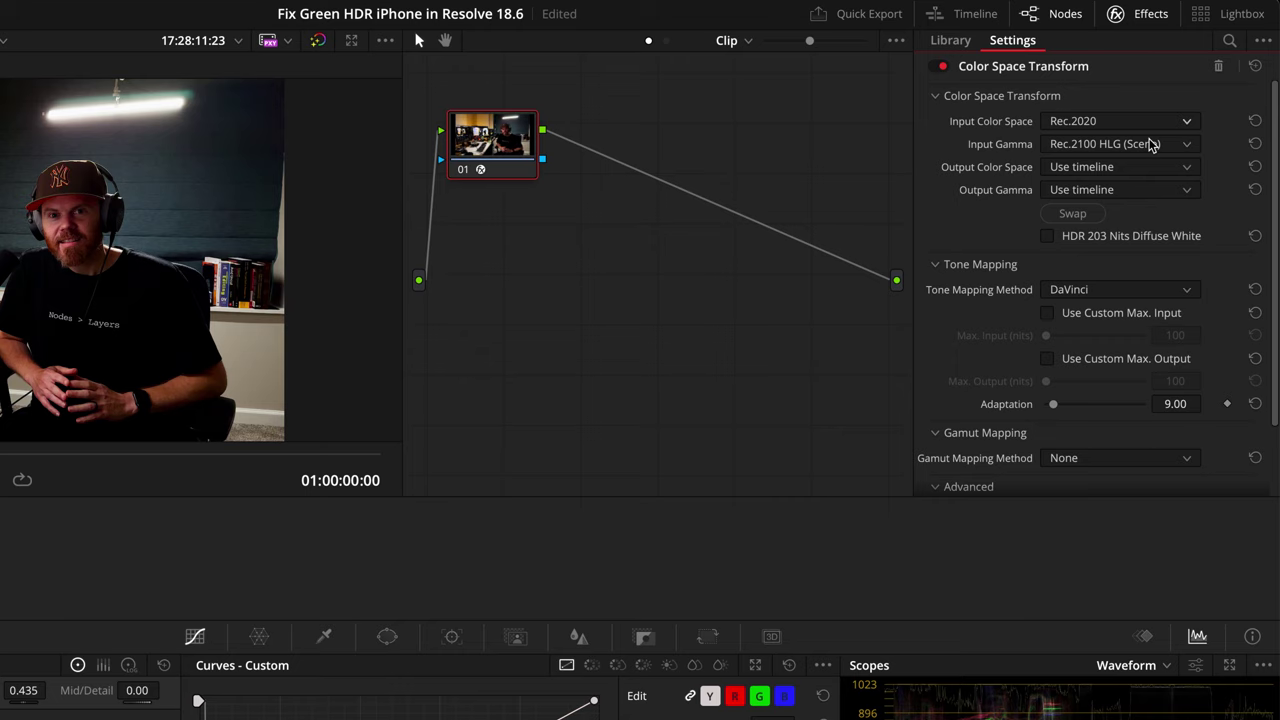
# Compare against plain Rec.2100 HLG input gamma, then return to Rec.2100 HLG (Scene)
pyautogui.click(1183, 144)
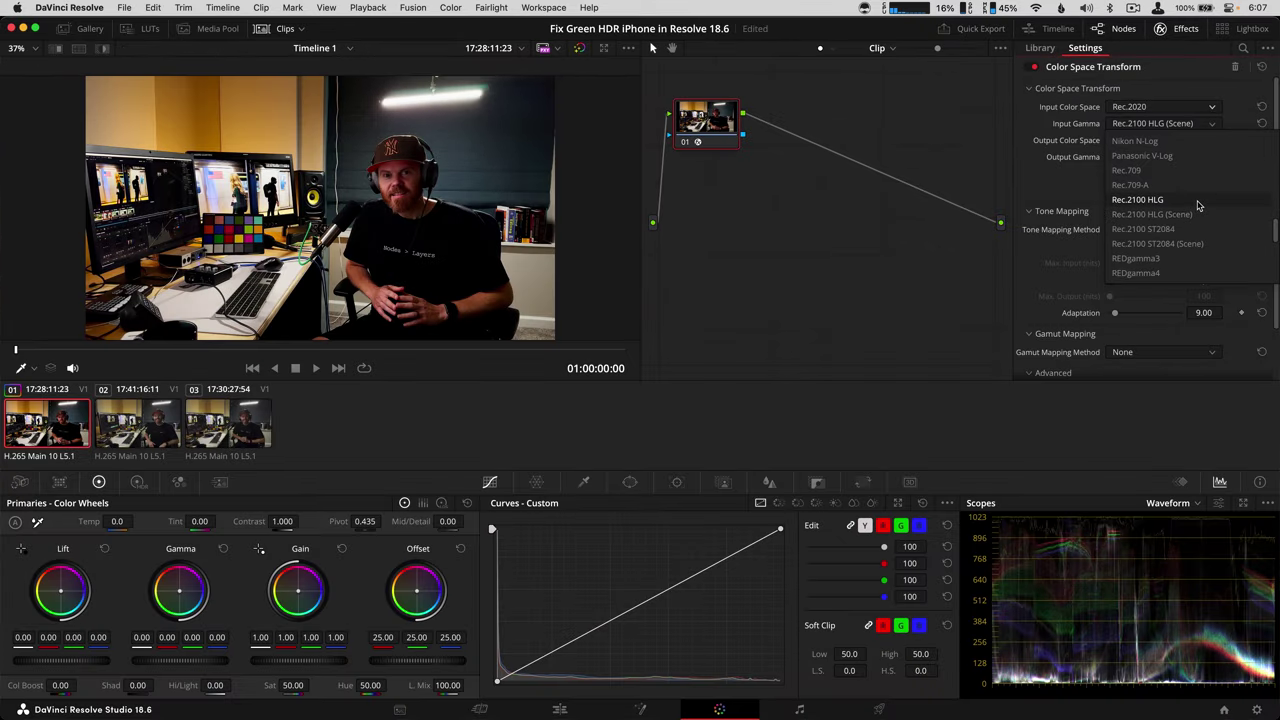
pyautogui.click(1198, 202)
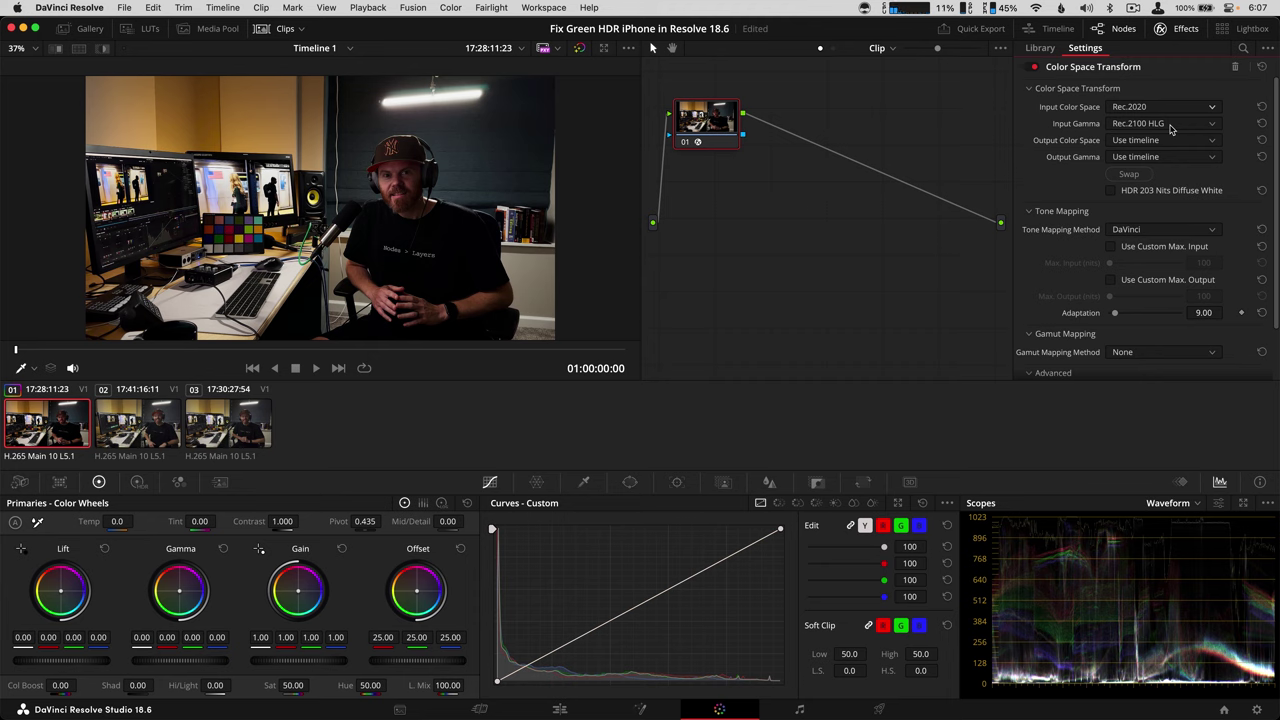
pyautogui.click(1171, 125)
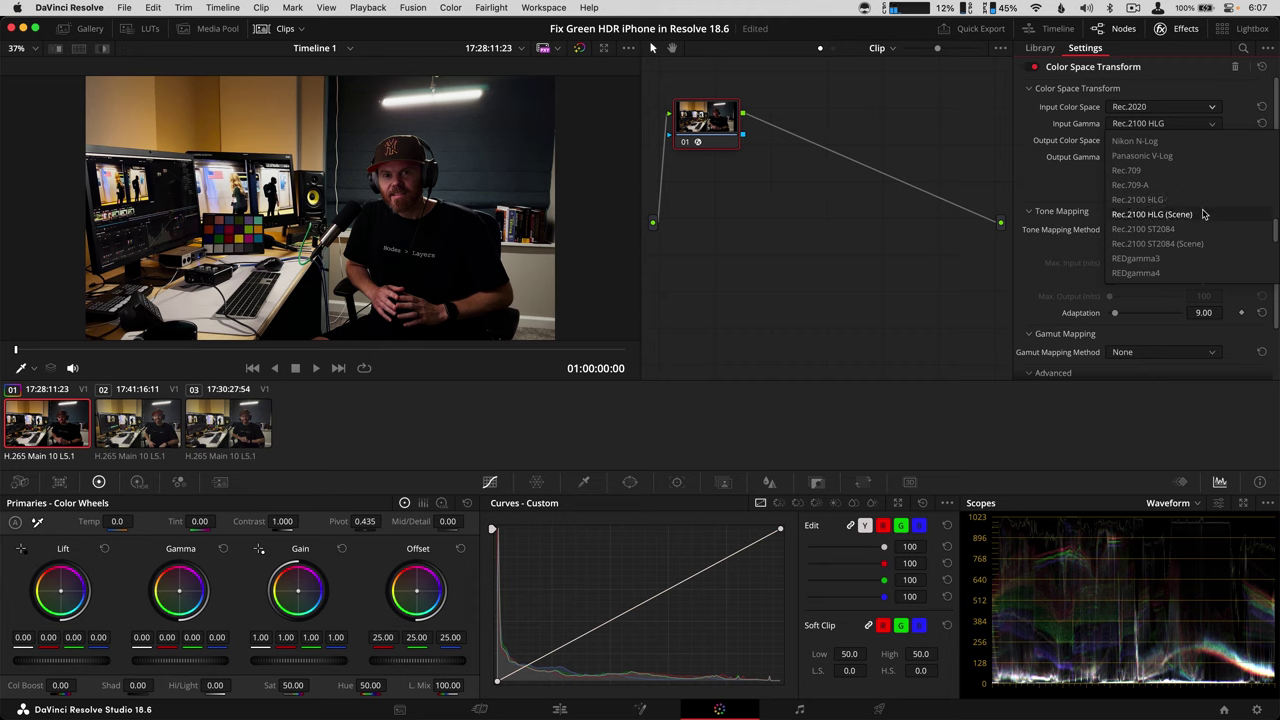
pyautogui.click(1152, 214)
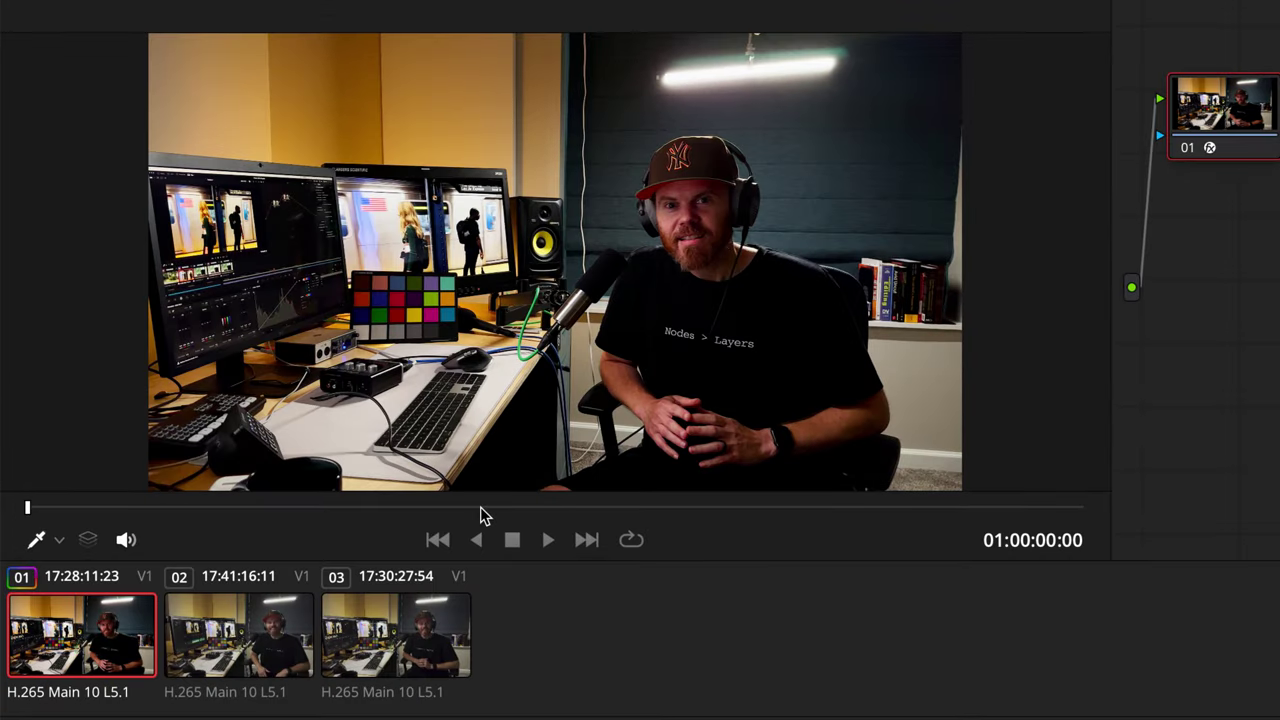
# Scrub to a later frame and move node 01 further right in the node graph
pyautogui.moveTo(480, 515); pyautogui.dragTo(523, 516)
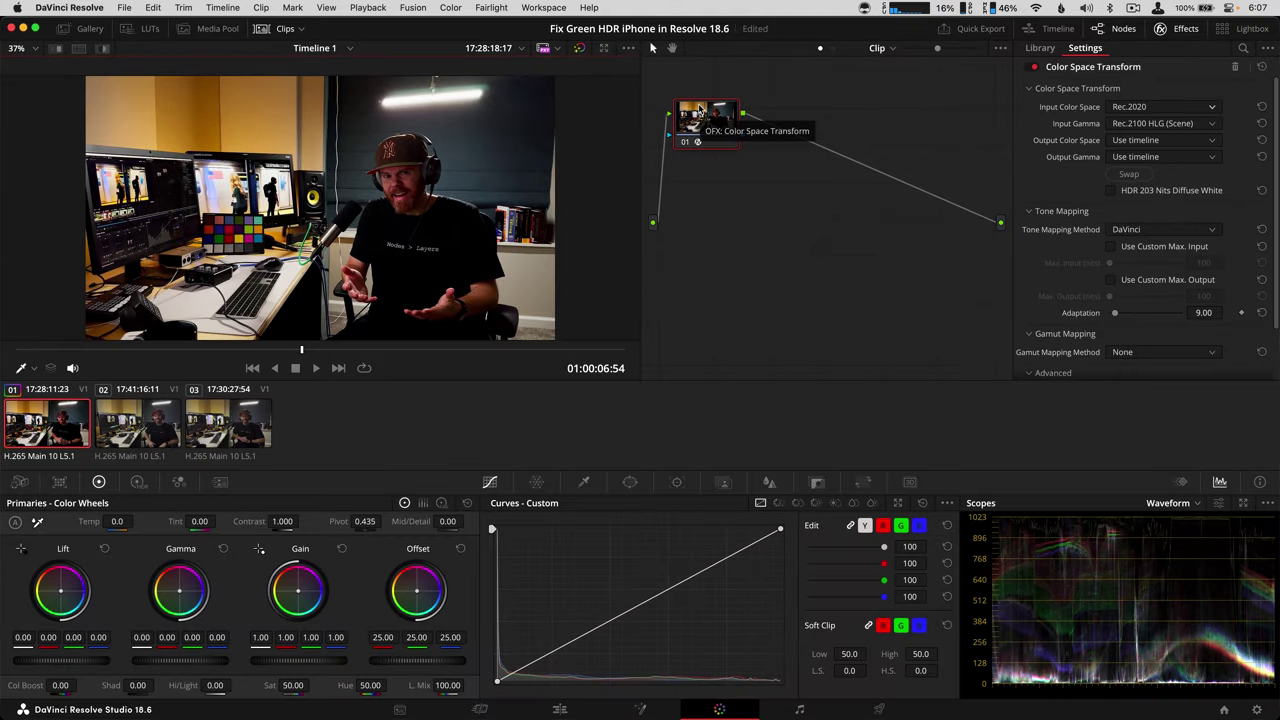
pyautogui.moveTo(700, 109); pyautogui.dragTo(845, 123)
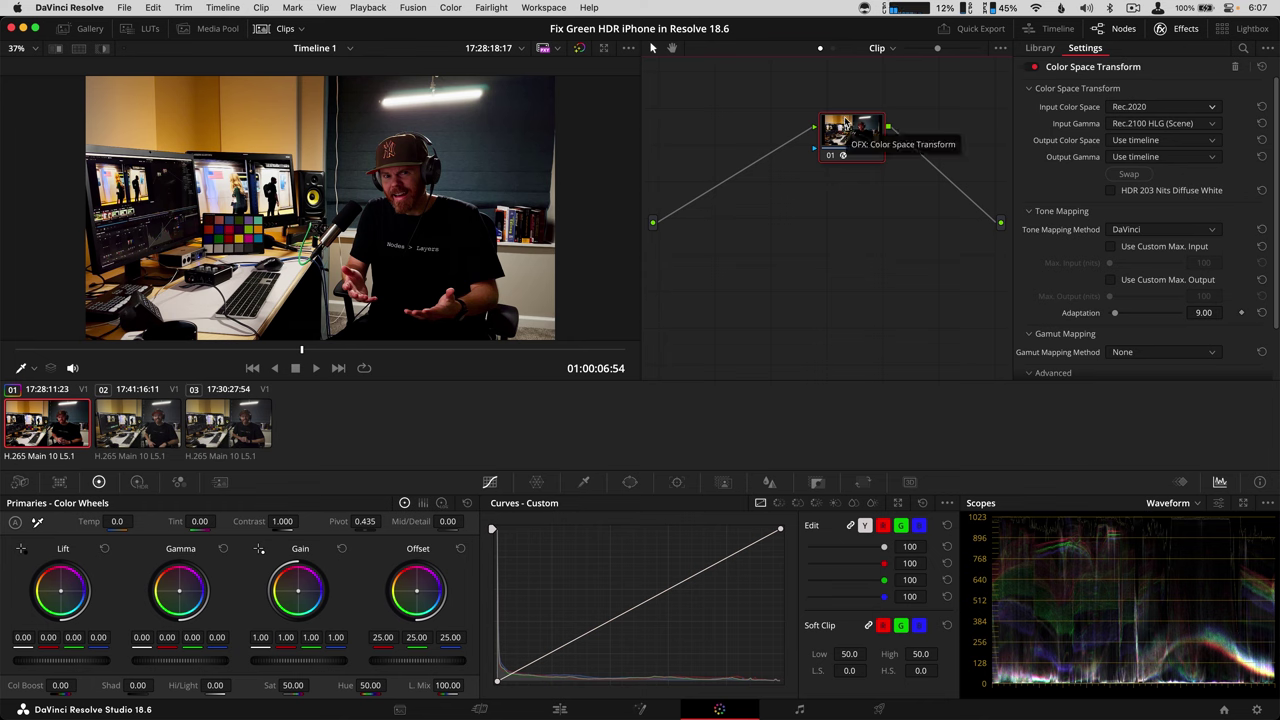
# Add serial node 02 left of node 01 and raise its Offset to 33.50
pyautogui.hotkey('shift', 's')
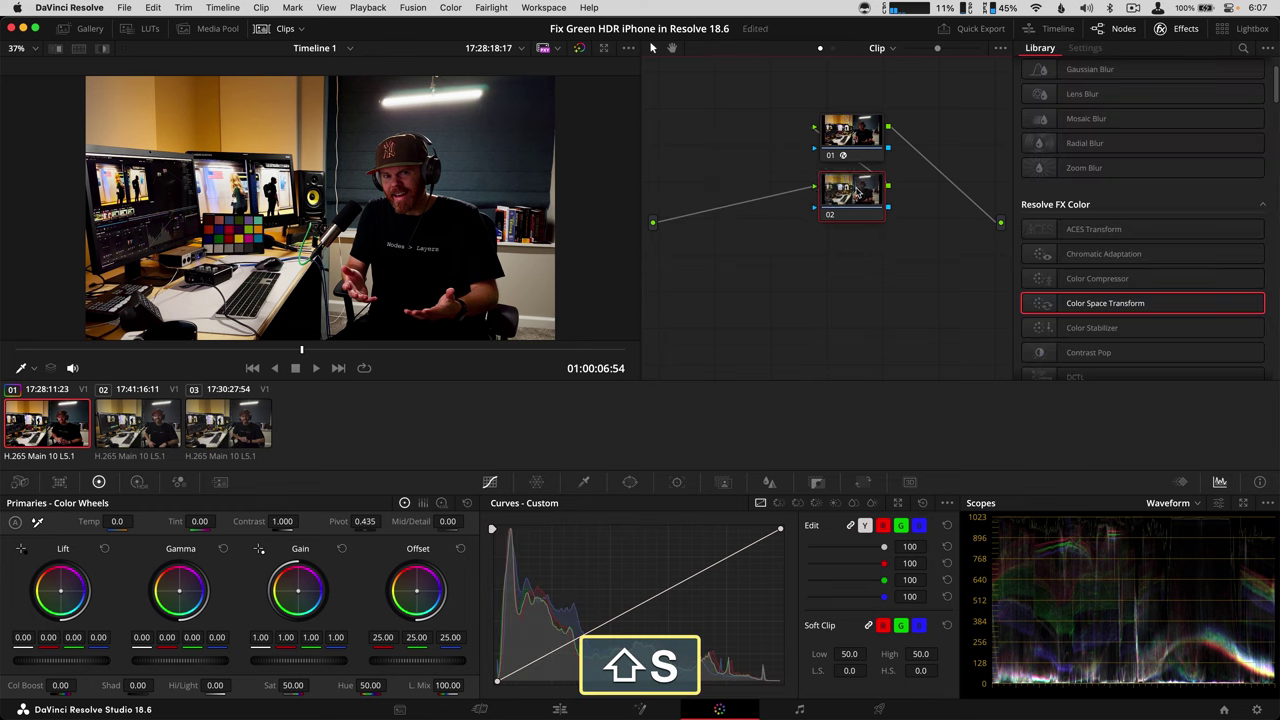
pyautogui.moveTo(833, 190); pyautogui.dragTo(742, 145)
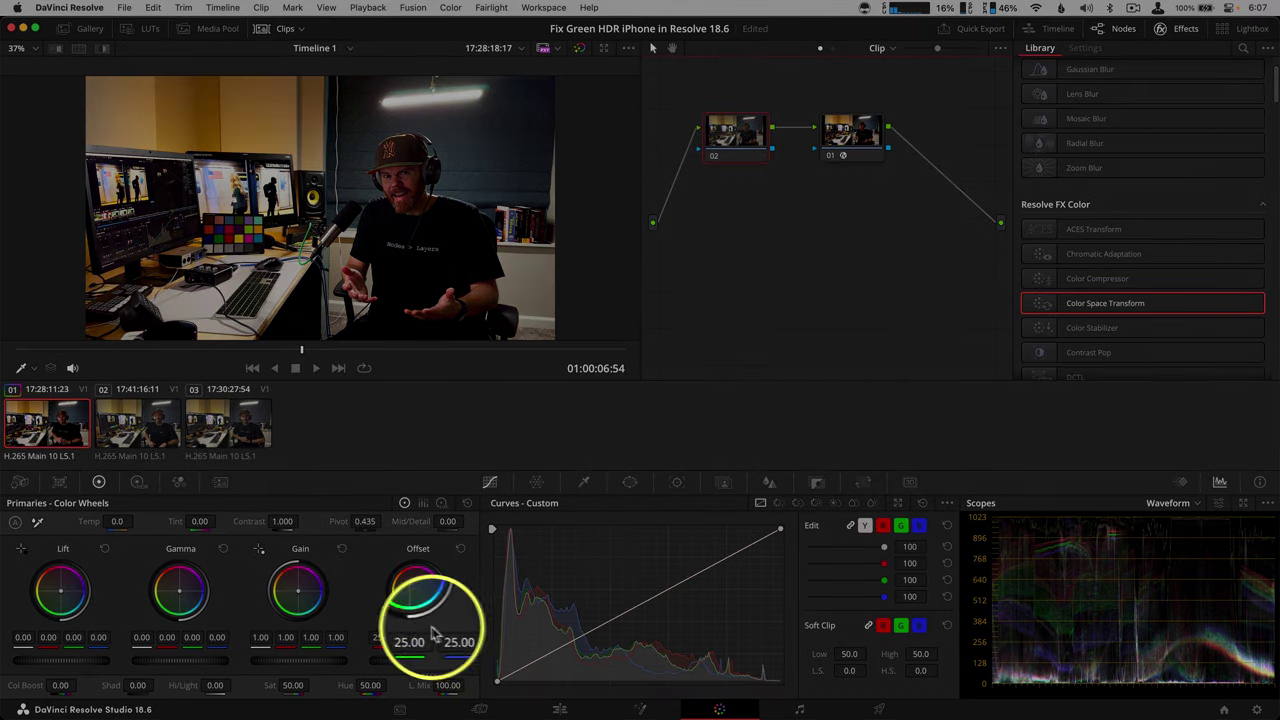
pyautogui.moveTo(415, 676); pyautogui.dragTo(440, 660)
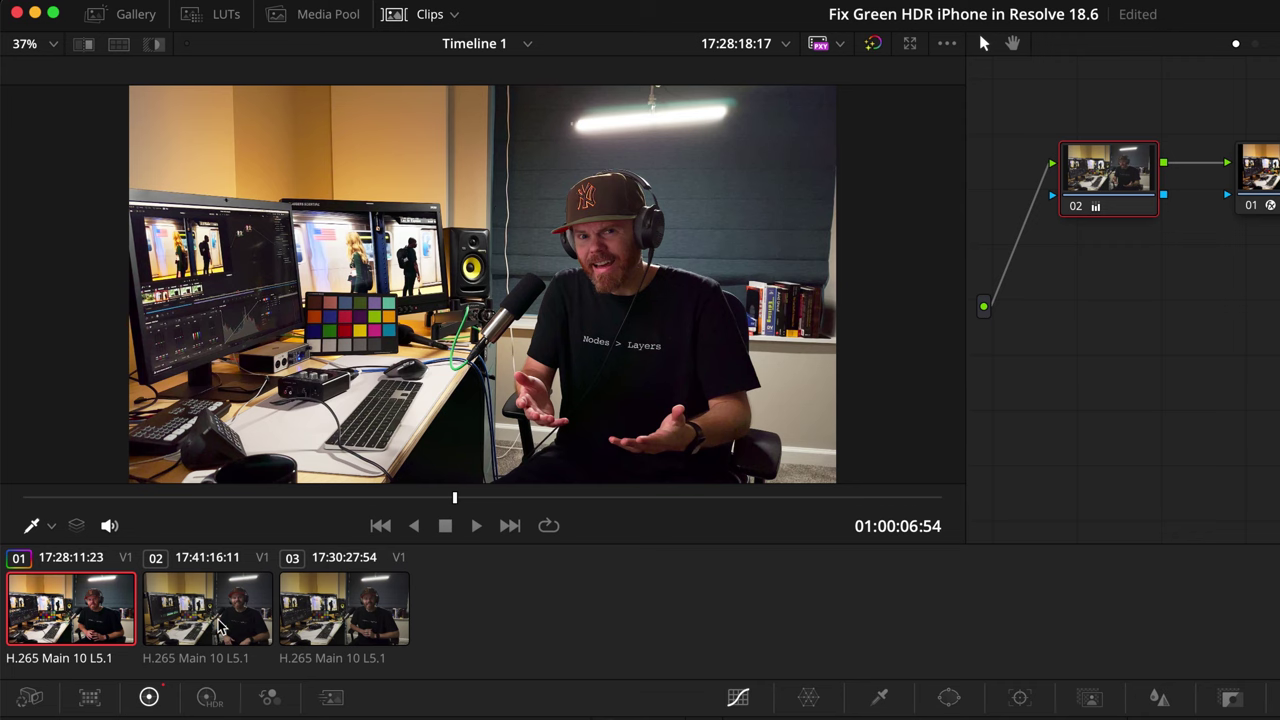
# Select clips 02 and 03 and apply clip 01's two-node grade to them
pyautogui.click(223, 625)
pyautogui.keyDown('shift'); pyautogui.click(350, 597); pyautogui.keyUp('shift')
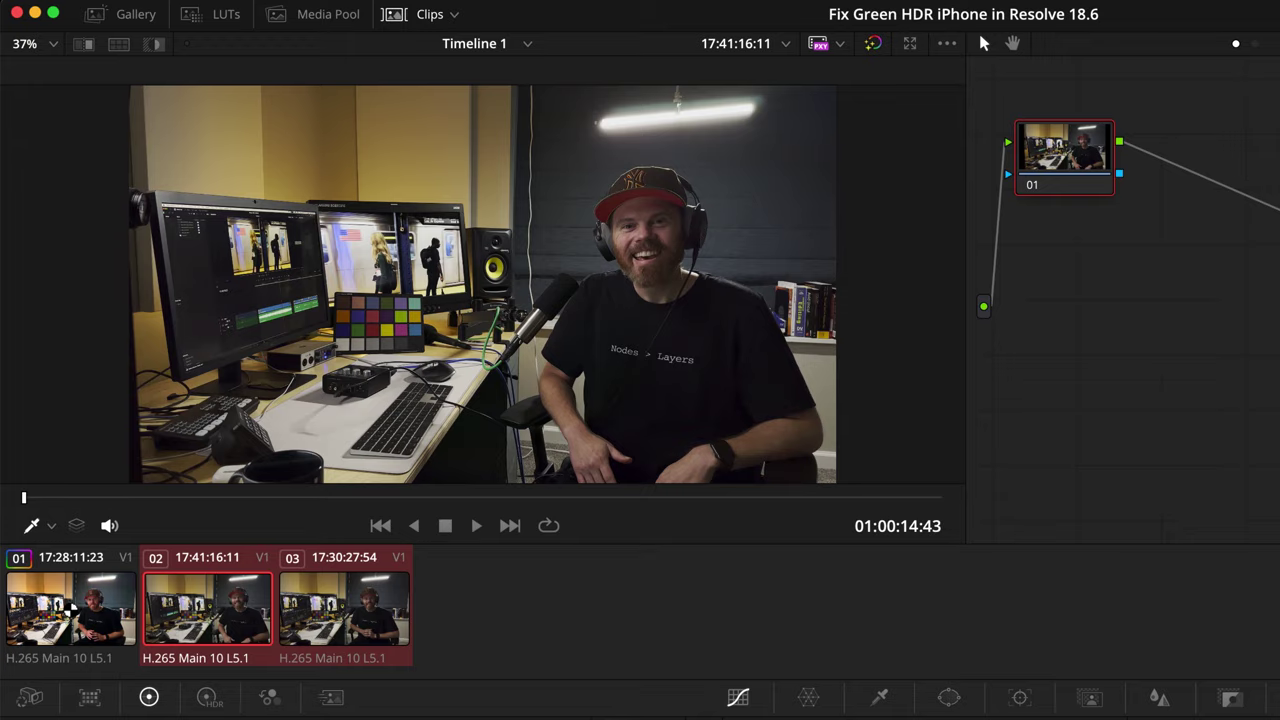
pyautogui.middleClick(72, 607)
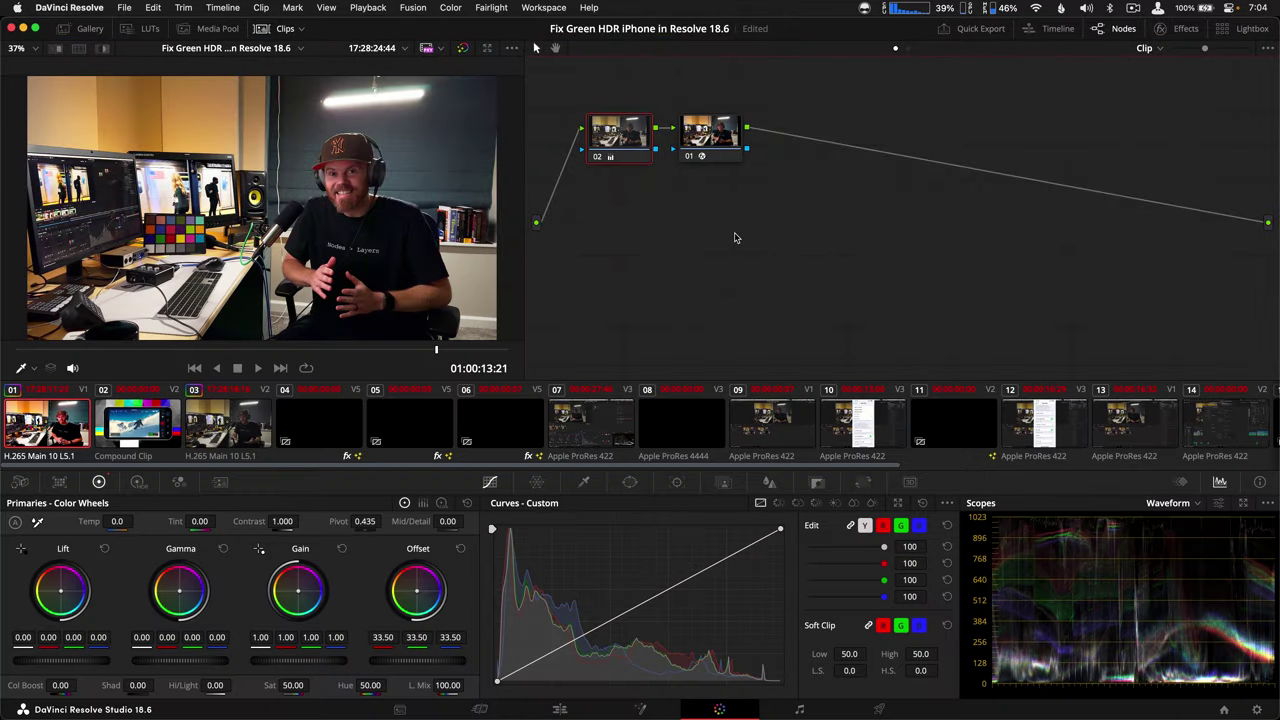
# Select node 01 and disable its Color Space Transform with Cmd+D
pyautogui.moveTo(688, 188); pyautogui.dragTo(638, 132)
pyautogui.press('super+d')
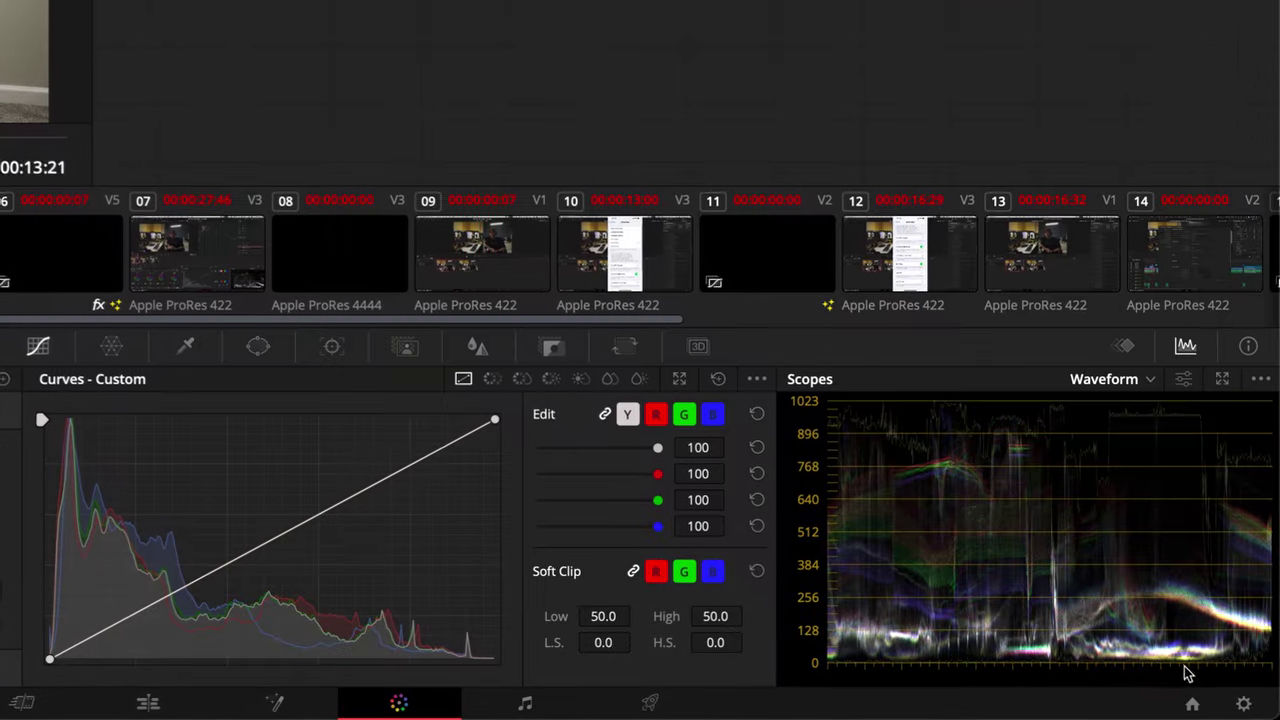
# Set the project's Color science to DaVinci YRGB Color Managed and save the settings
pyautogui.click(1244, 706)
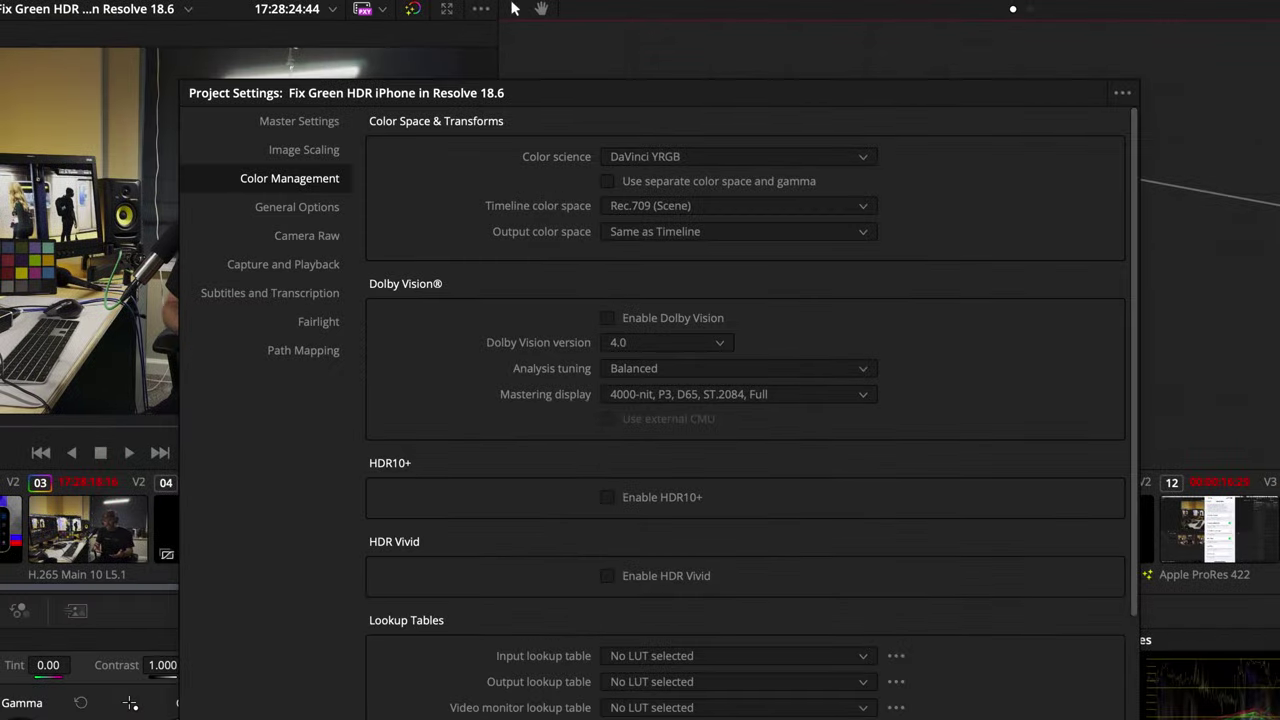
pyautogui.moveTo(718, 106); pyautogui.dragTo(1086, 74)
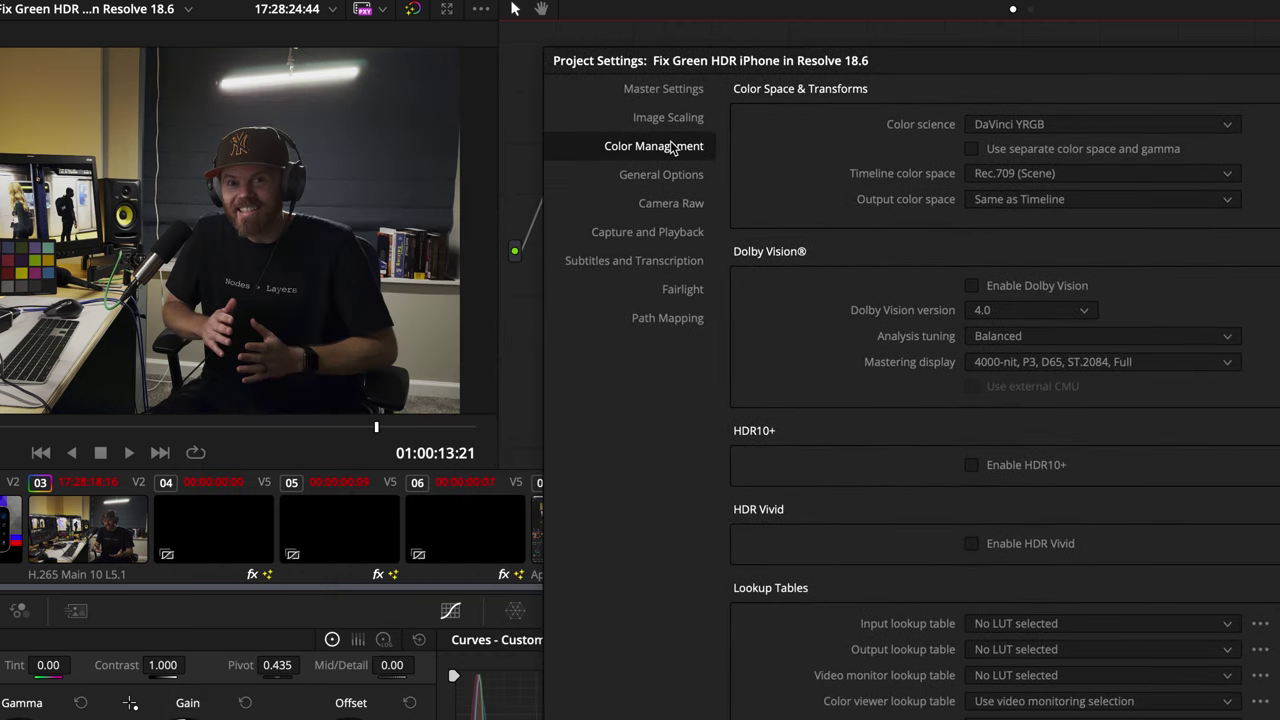
pyautogui.click(1228, 126)
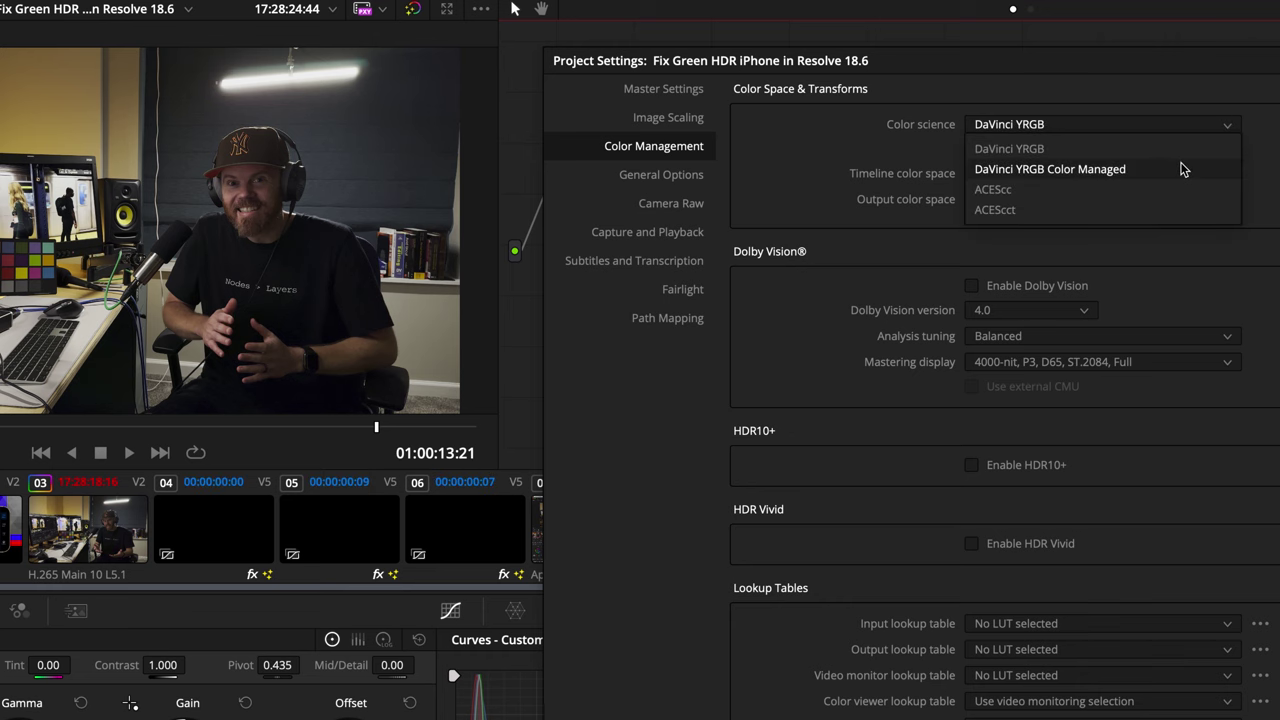
pyautogui.click(1182, 170)
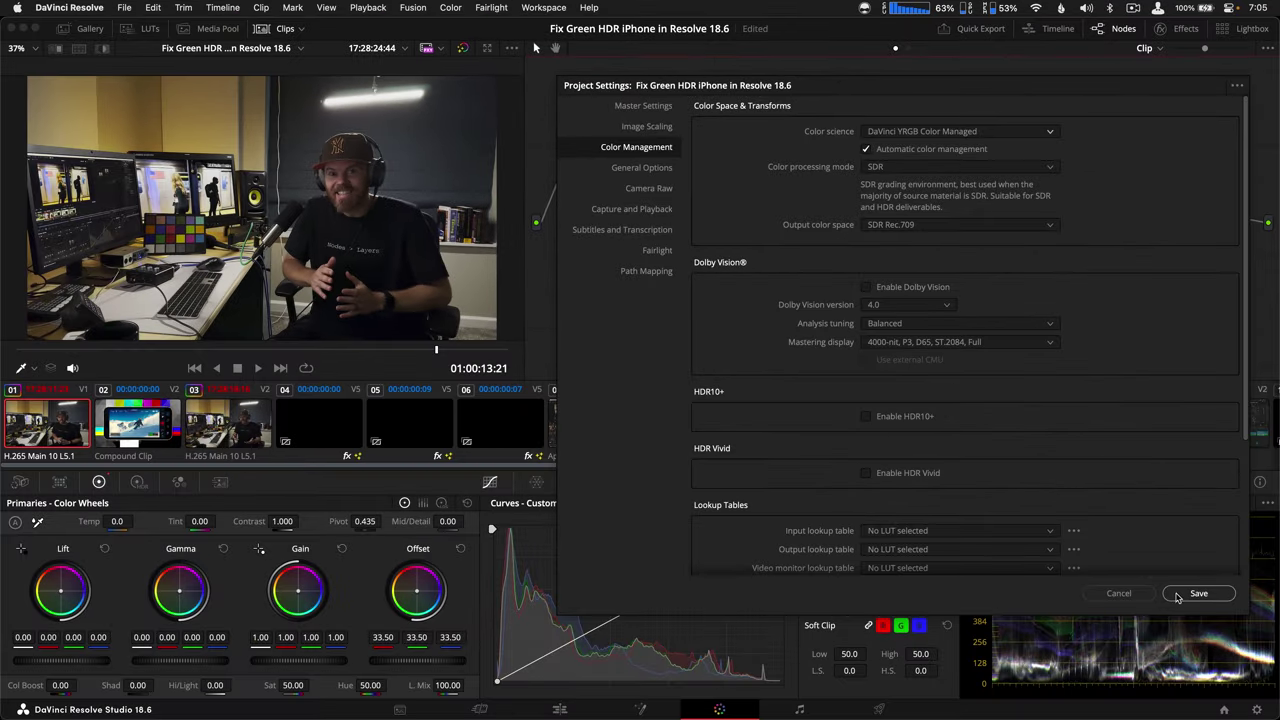
pyautogui.click(1190, 594)
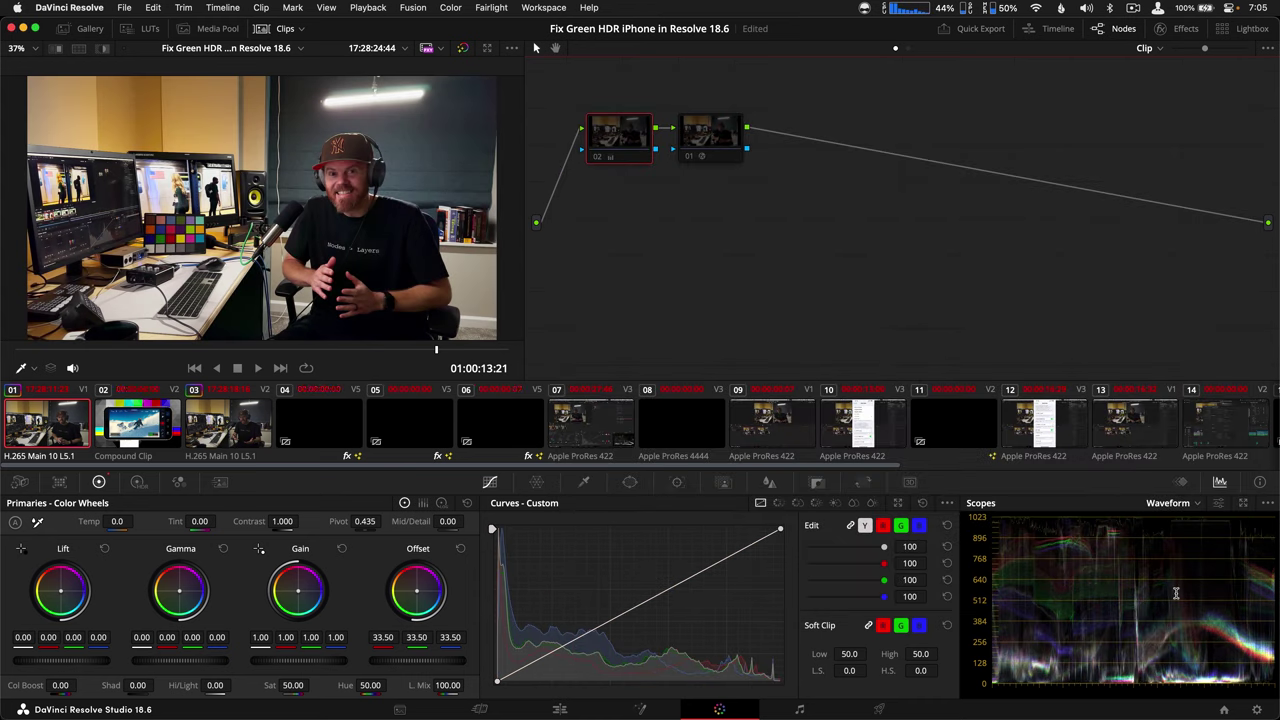